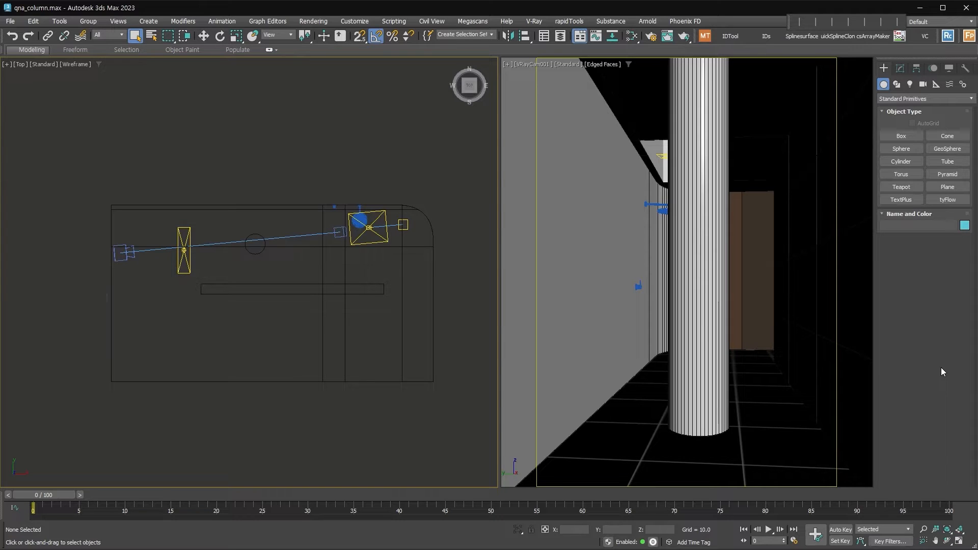
Select the column cylinder, start an interactive V-Ray render of the camera view, and show the column's modifiers.
{"action": "left_click", "coordinate": [688, 99]}
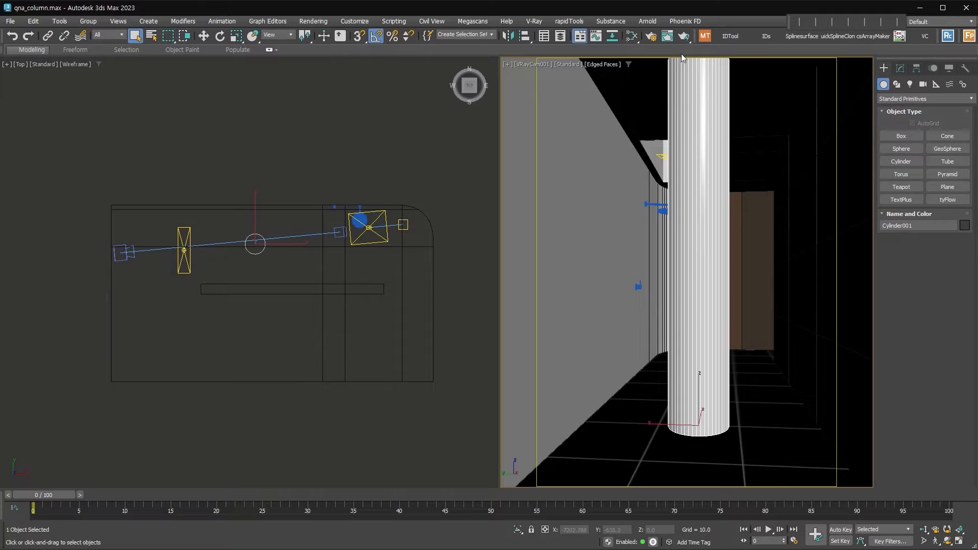
{"action": "left_click", "coordinate": [685, 36]}
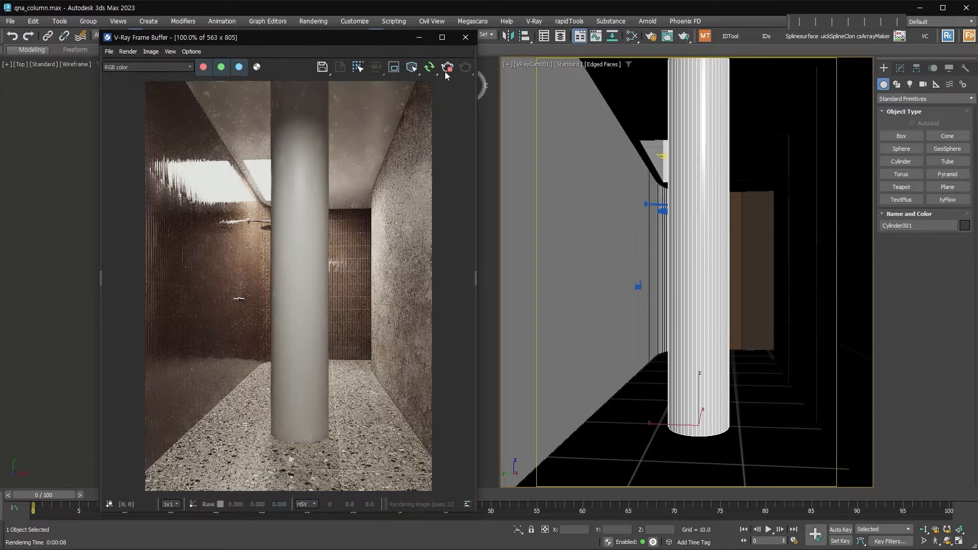
{"action": "left_click", "coordinate": [694, 339]}
{"action": "right_click", "coordinate": [711, 370]}
{"action": "left_click", "coordinate": [724, 381]}
{"action": "mouse_move", "coordinate": [692, 417]}
{"action": "left_mouse_down"}
{"action": "mouse_move", "coordinate": [774, 413]}
{"action": "mouse_move", "coordinate": [776, 426]}
{"action": "mouse_move", "coordinate": [696, 421]}
{"action": "left_mouse_up"}
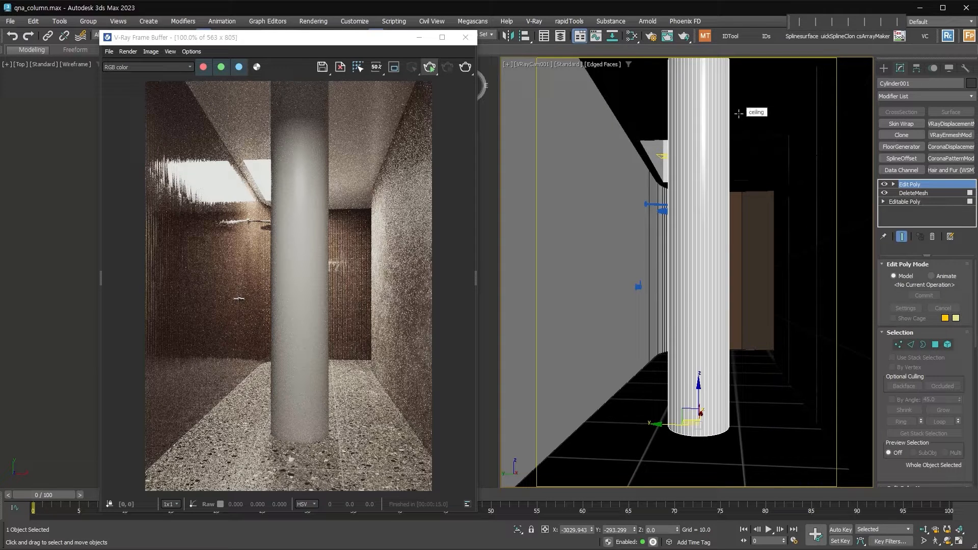
Disable the column's Edit Poly and DeleteMesh modifiers so its end caps return.
{"action": "left_click", "coordinate": [885, 185]}
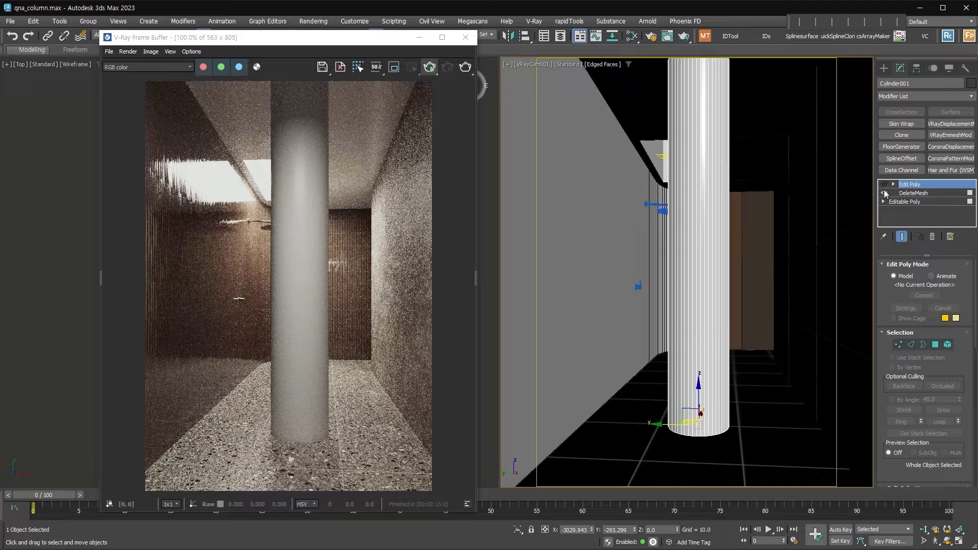
{"action": "left_click_drag", "start_coordinate": [436, 36], "coordinate": [790, 32]}
{"action": "middle_click_drag", "start_coordinate": [207, 280], "coordinate": [263, 336], "text": "alt"}
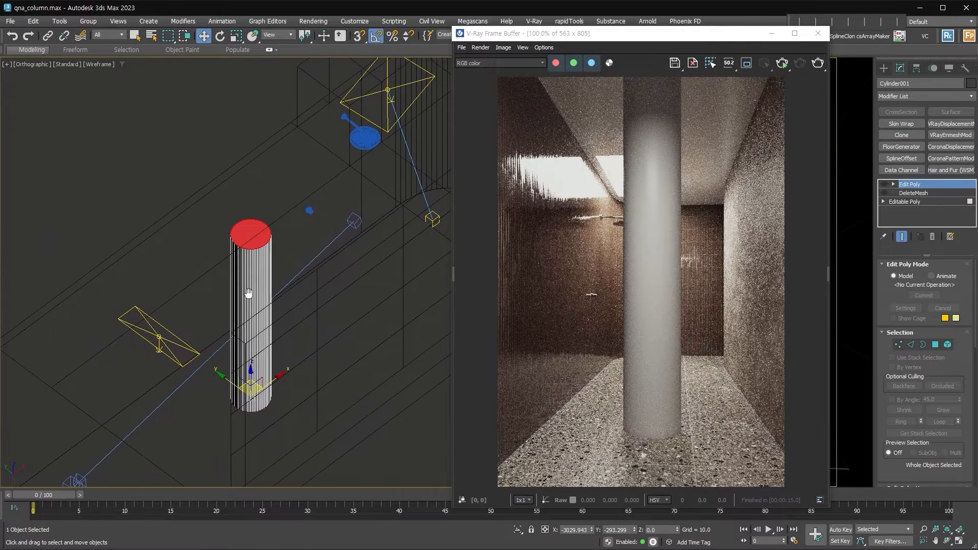
{"action": "middle_click_drag", "start_coordinate": [279, 402], "coordinate": [236, 413], "text": "alt"}
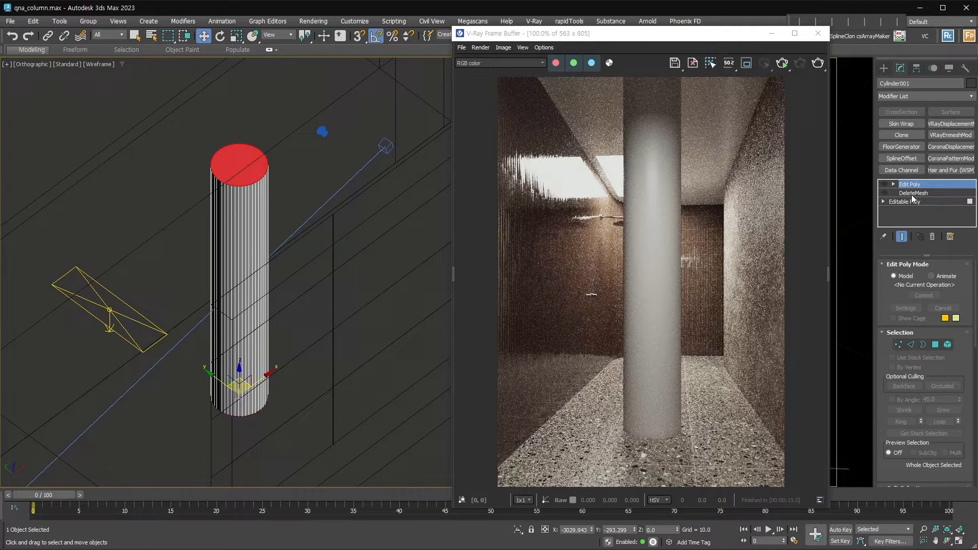
{"action": "left_click", "coordinate": [909, 193]}
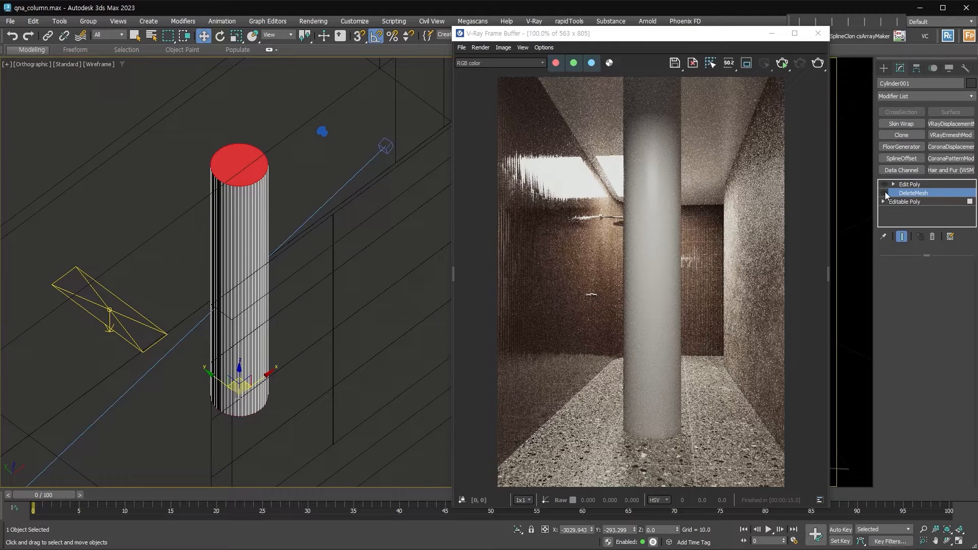
Toggle the Edit Poly and DeleteMesh modifiers on and off again to compare the open and capped column.
{"action": "left_click", "coordinate": [888, 185]}
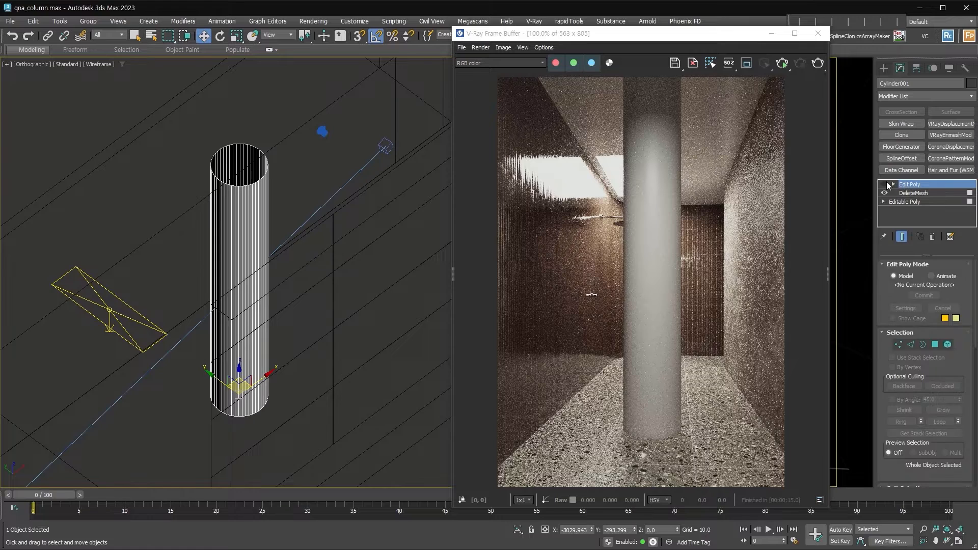
{"action": "middle_click_drag", "start_coordinate": [349, 217], "coordinate": [338, 200], "text": "alt"}
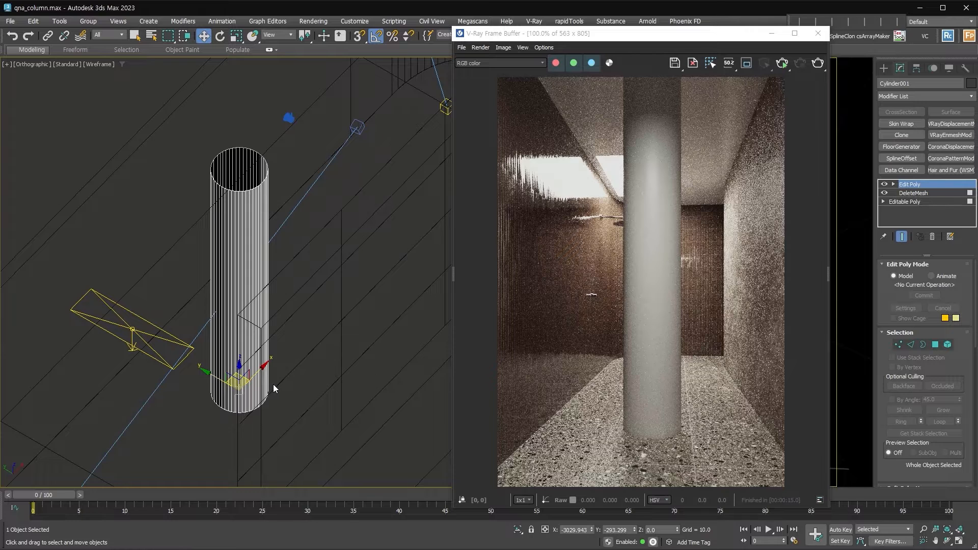
{"action": "left_click", "coordinate": [885, 186]}
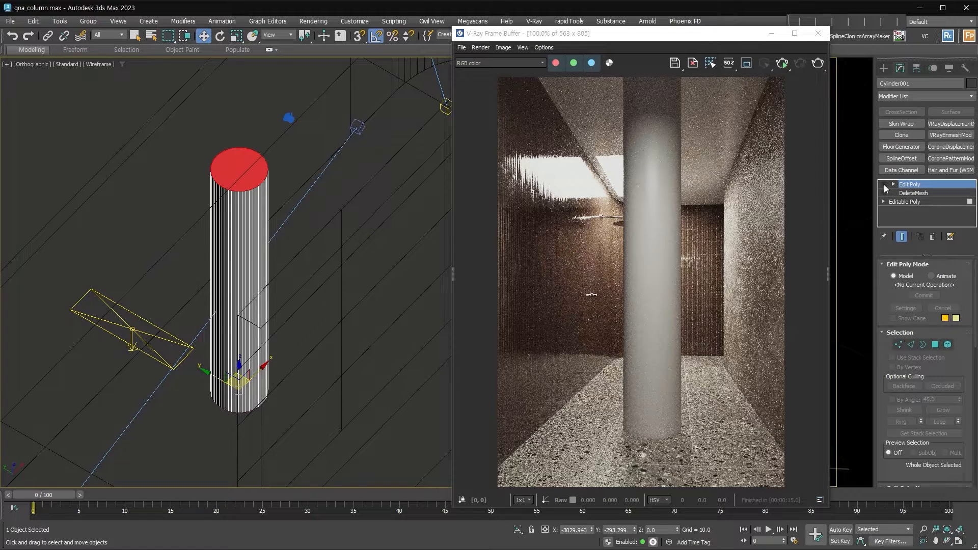
{"action": "left_click_drag", "start_coordinate": [629, 36], "coordinate": [253, 32]}
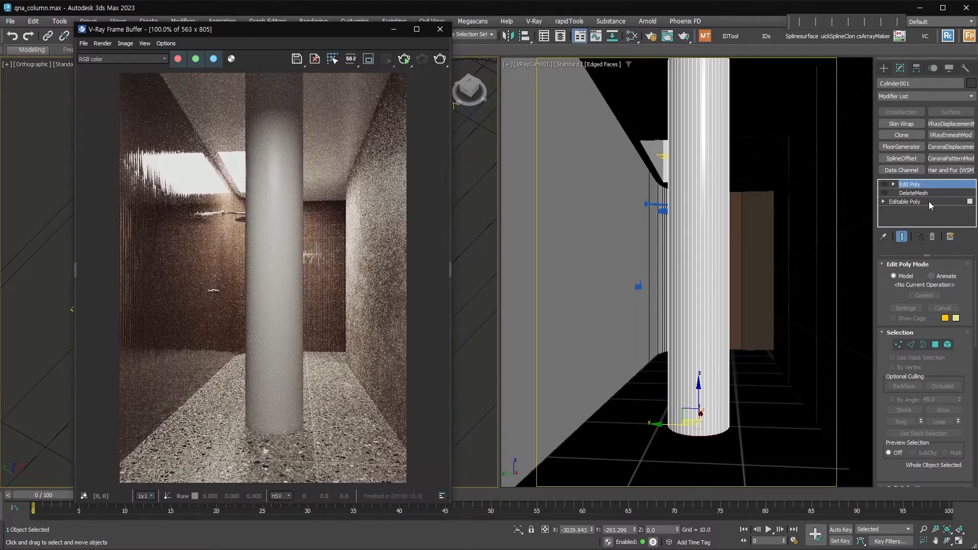
Create a VRayMtl in the Slate Material Editor, assign it to the column, and check its diffuse colour without changing it.
{"action": "left_click", "coordinate": [784, 343]}
{"action": "left_click", "coordinate": [632, 36]}
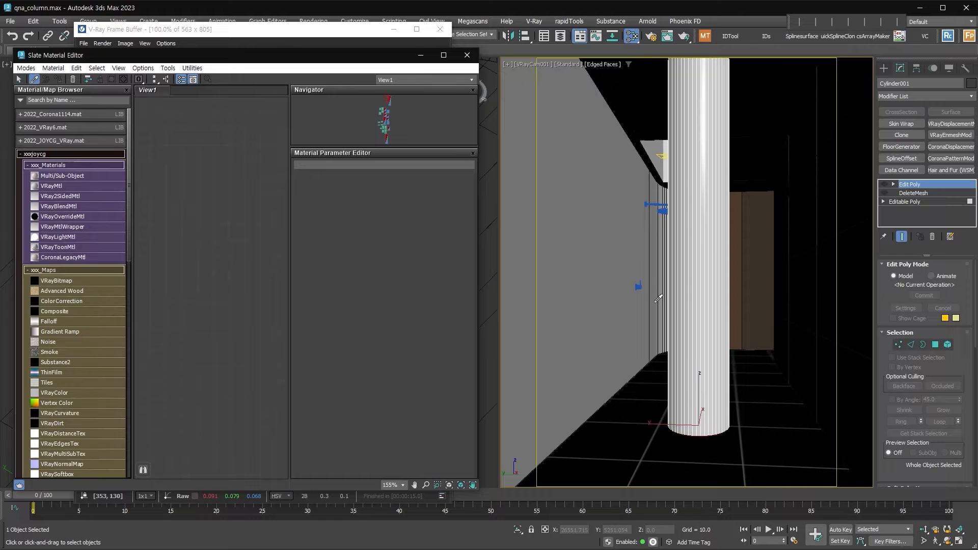
{"action": "left_click_drag", "start_coordinate": [51, 186], "coordinate": [279, 239]}
{"action": "scroll", "coordinate": [256, 271], "scroll_direction": "down", "scroll_amount": 3}
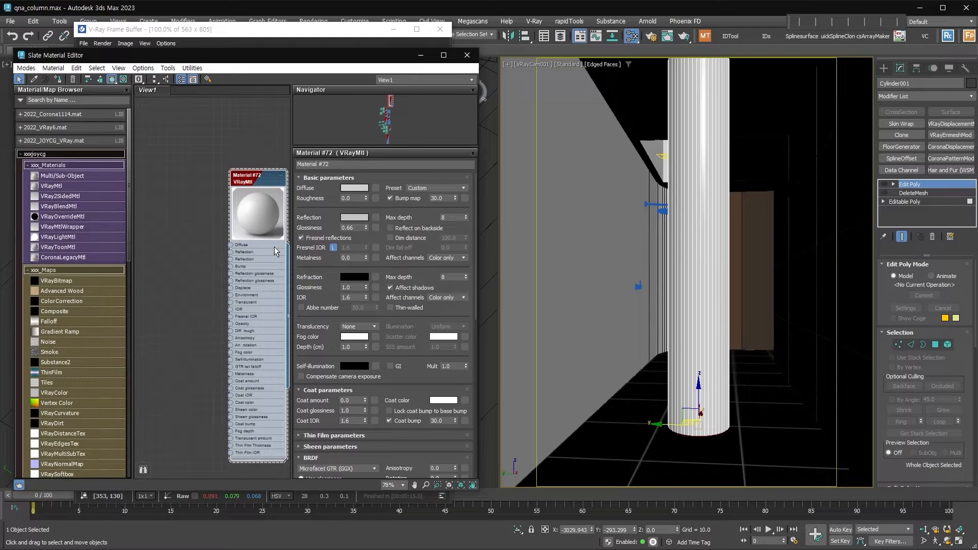
{"action": "left_click", "coordinate": [354, 188]}
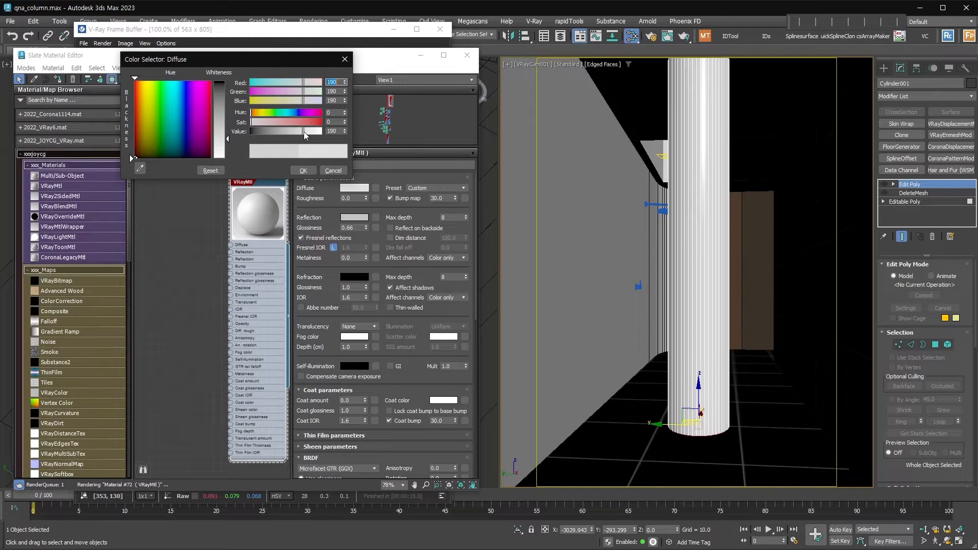
{"action": "left_click", "coordinate": [333, 170]}
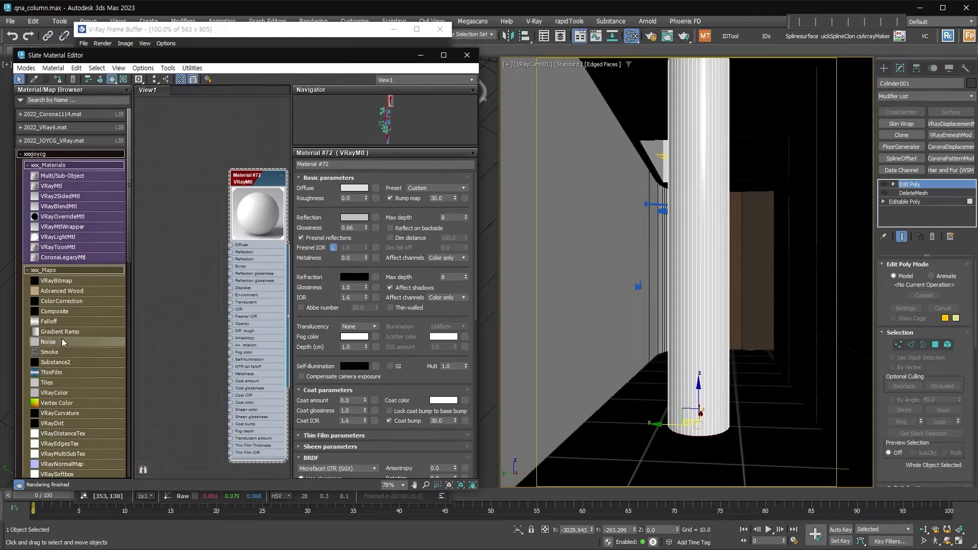
Add Gradient Ramp and Falloff maps to the material view and connect the Falloff to the VRayMtl's Opacity input.
{"action": "left_click_drag", "start_coordinate": [104, 331], "coordinate": [170, 220]}
{"action": "double_click", "coordinate": [151, 306]}
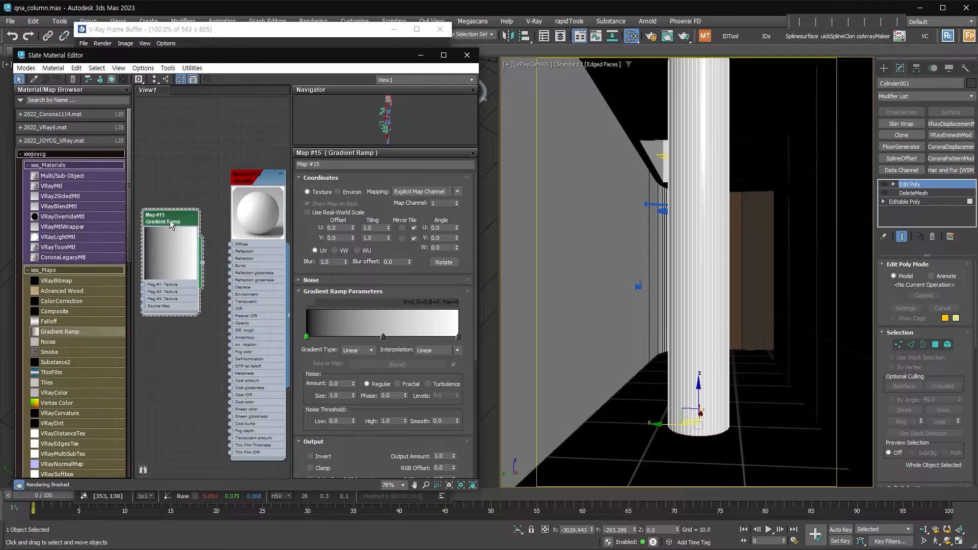
{"action": "left_click_drag", "start_coordinate": [49, 322], "coordinate": [172, 338]}
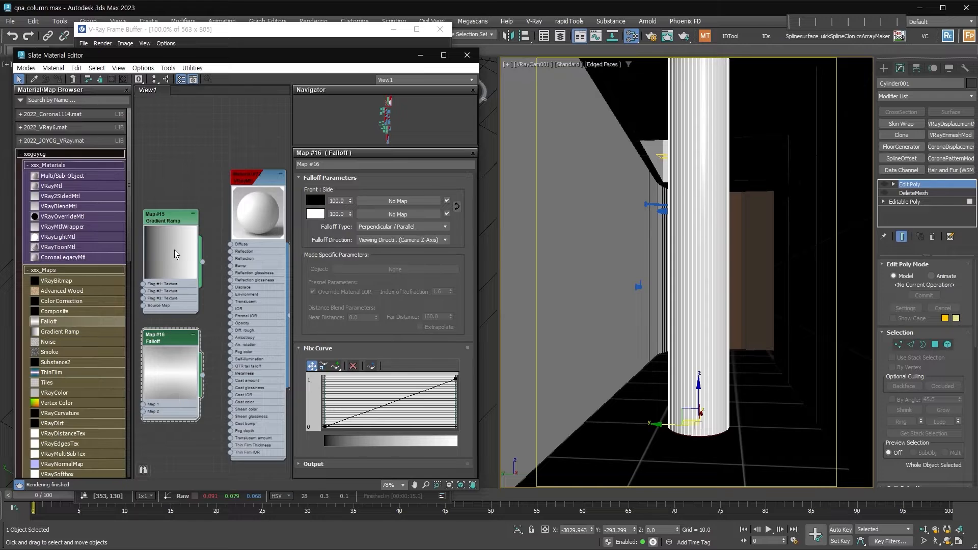
{"action": "left_click_drag", "start_coordinate": [180, 225], "coordinate": [158, 464]}
{"action": "left_click_drag", "start_coordinate": [158, 338], "coordinate": [158, 265]}
{"action": "left_click_drag", "start_coordinate": [203, 303], "coordinate": [231, 326]}
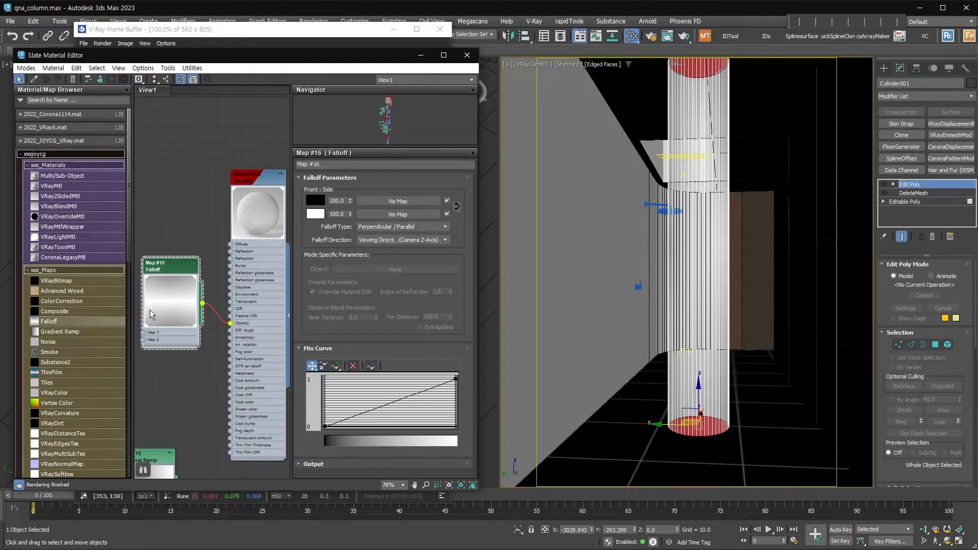
Convert the start point of the Falloff mix curve to Bezier-Corner and bend the curve downward.
{"action": "scroll", "coordinate": [266, 201], "scroll_direction": "up", "scroll_amount": 6}
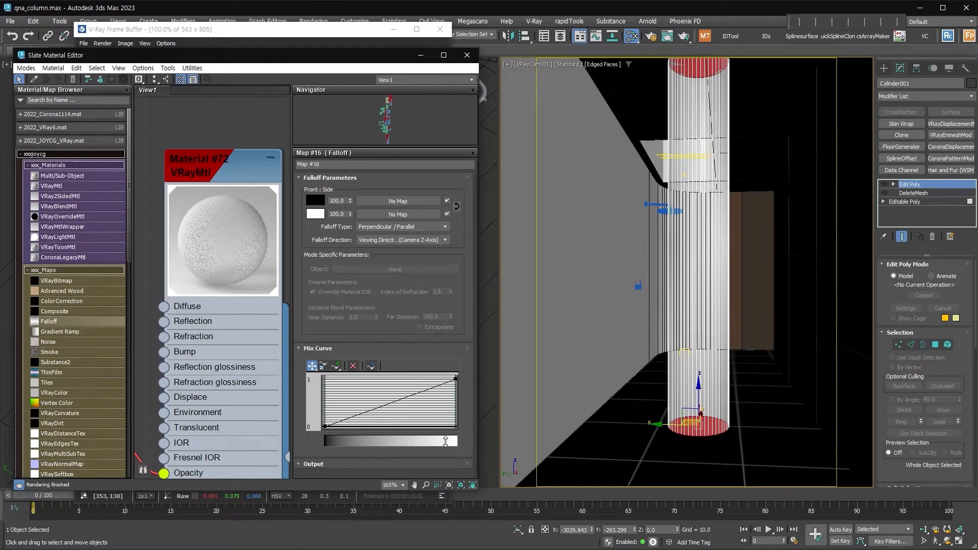
{"action": "right_click", "coordinate": [325, 427]}
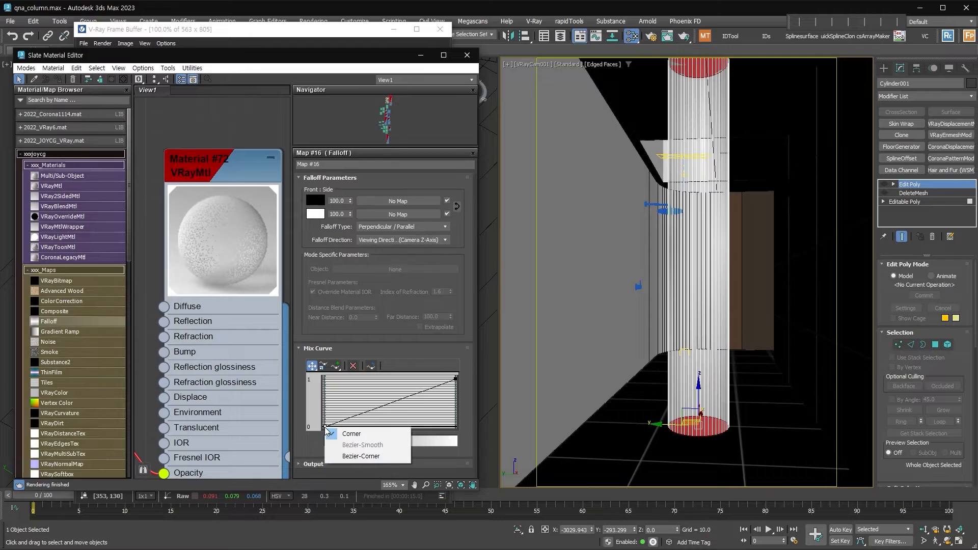
{"action": "left_click", "coordinate": [361, 456]}
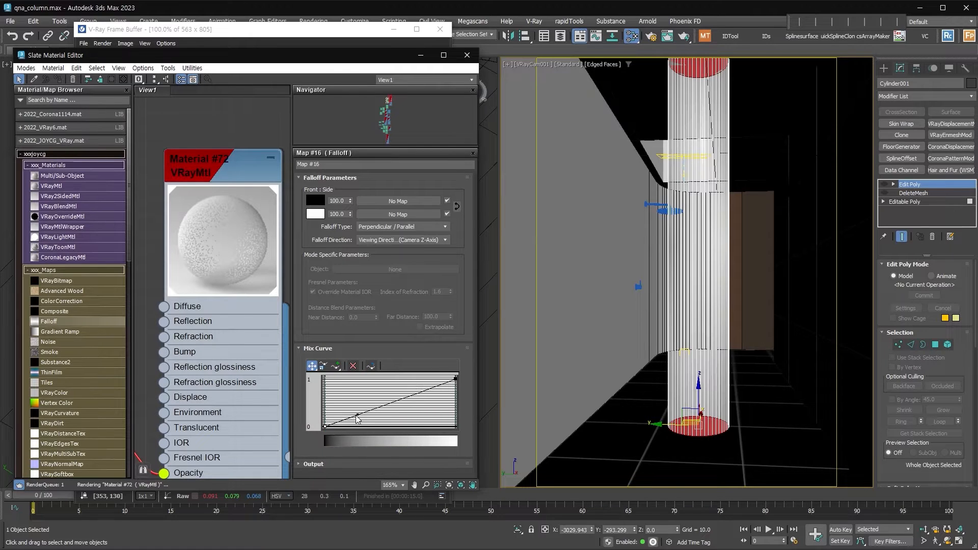
{"action": "left_click_drag", "start_coordinate": [356, 415], "coordinate": [408, 432]}
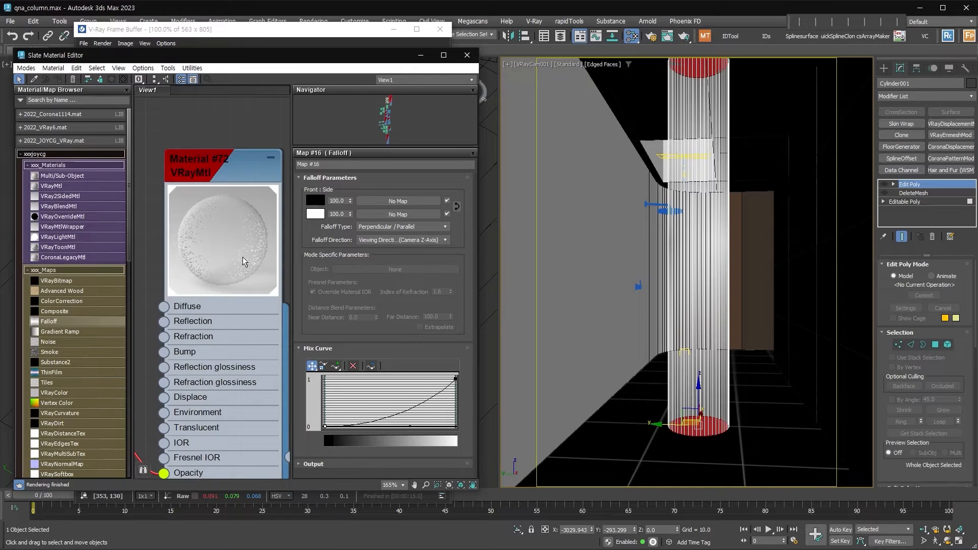
Restart the interactive render beside the material editor and re-enable the column's DeleteMesh and Edit Poly modifiers.
{"action": "left_click", "coordinate": [308, 28]}
{"action": "left_click_drag", "start_coordinate": [308, 29], "coordinate": [724, 27]}
{"action": "left_click", "coordinate": [827, 59]}
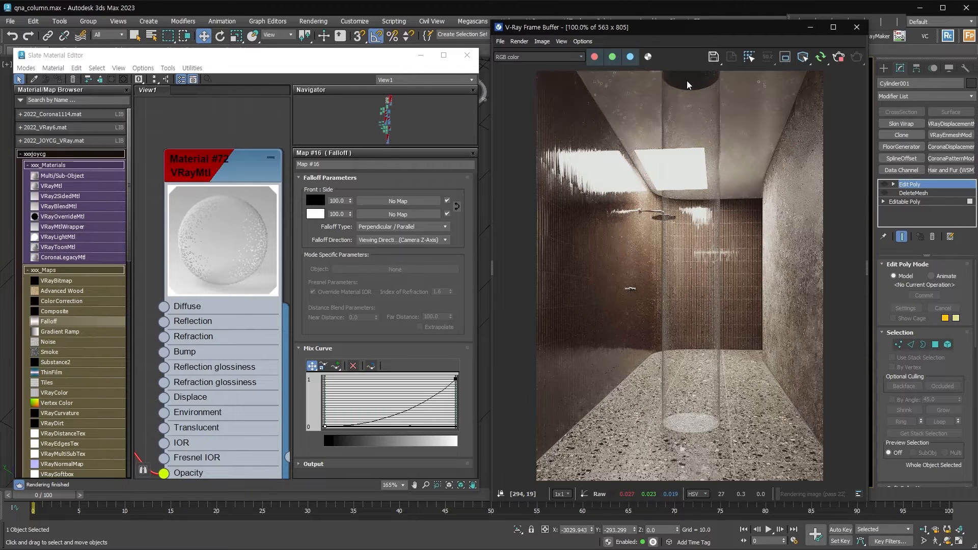
{"action": "left_click", "coordinate": [917, 194]}
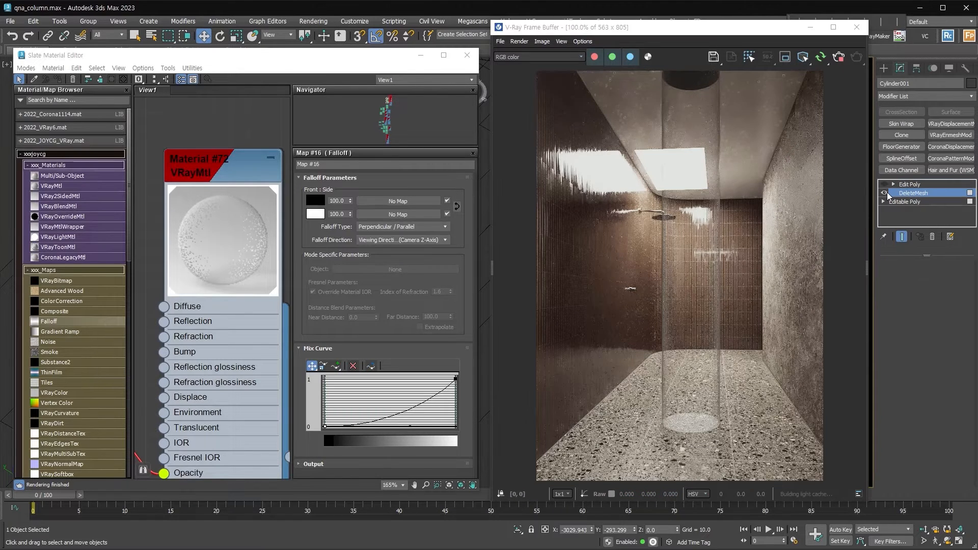
{"action": "left_click", "coordinate": [910, 184]}
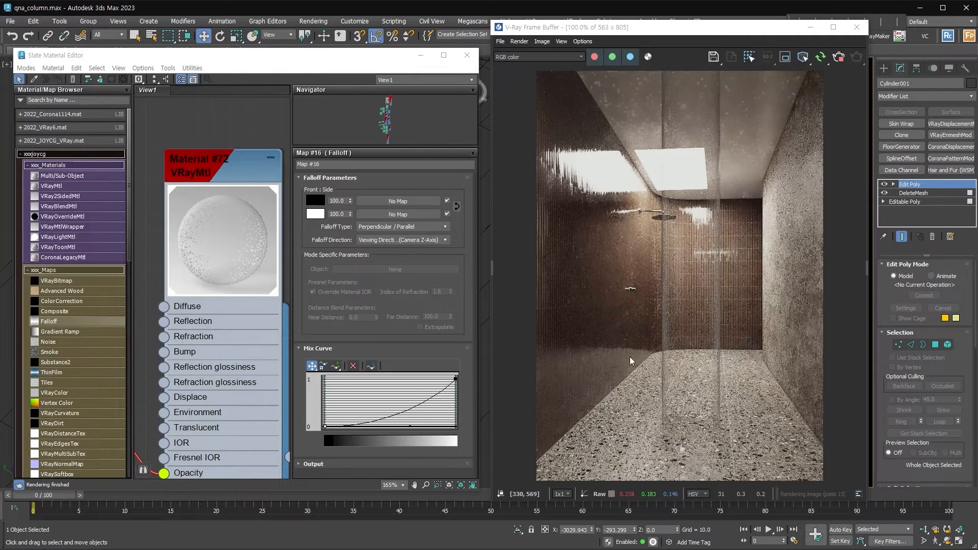
Flatten the bend of the Falloff mix curve slightly and darken the Falloff's Side colour from white to light grey.
{"action": "left_click", "coordinate": [234, 169]}
{"action": "scroll", "coordinate": [223, 237], "scroll_direction": "down", "scroll_amount": 3}
{"action": "middle_click_drag", "start_coordinate": [139, 340], "coordinate": [231, 281]}
{"action": "double_click", "coordinate": [209, 259]}
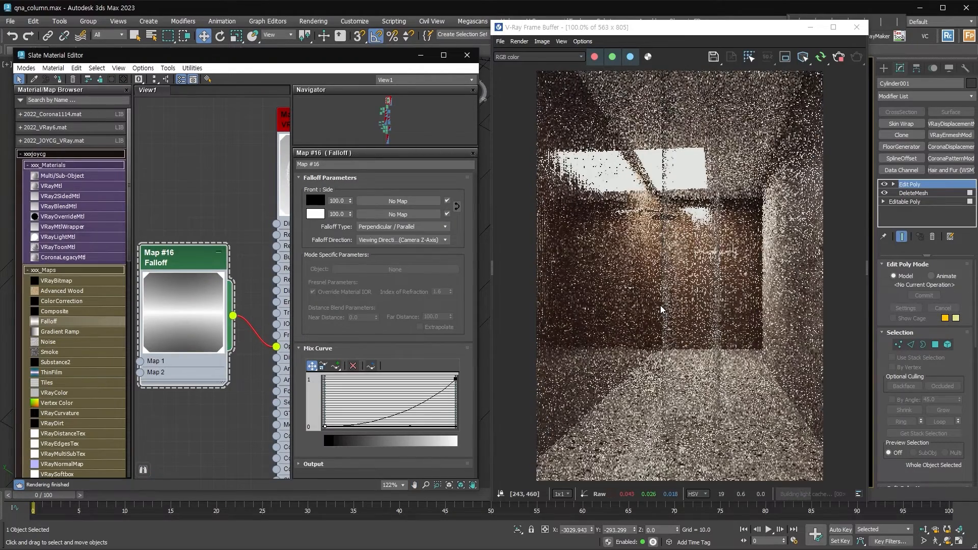
{"action": "left_click_drag", "start_coordinate": [411, 426], "coordinate": [377, 426]}
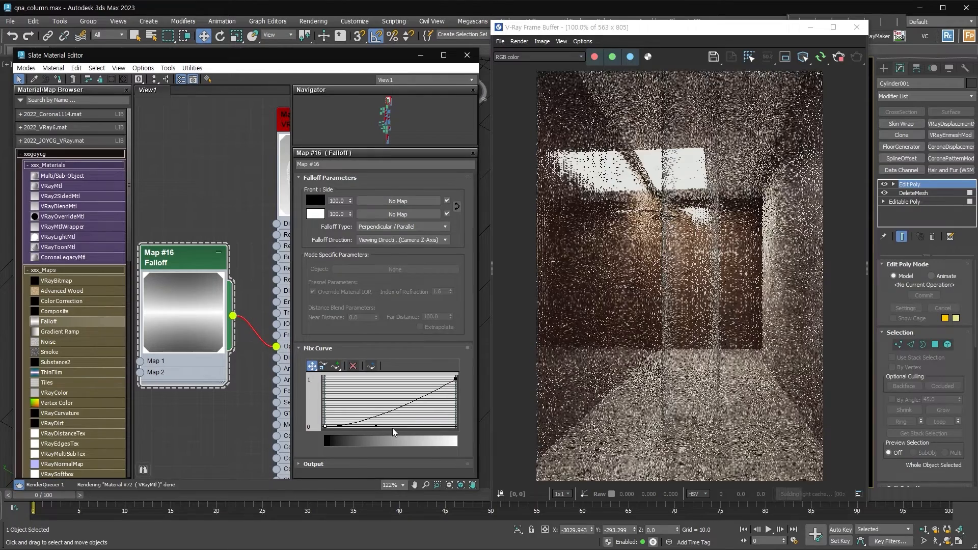
{"action": "left_click", "coordinate": [315, 214]}
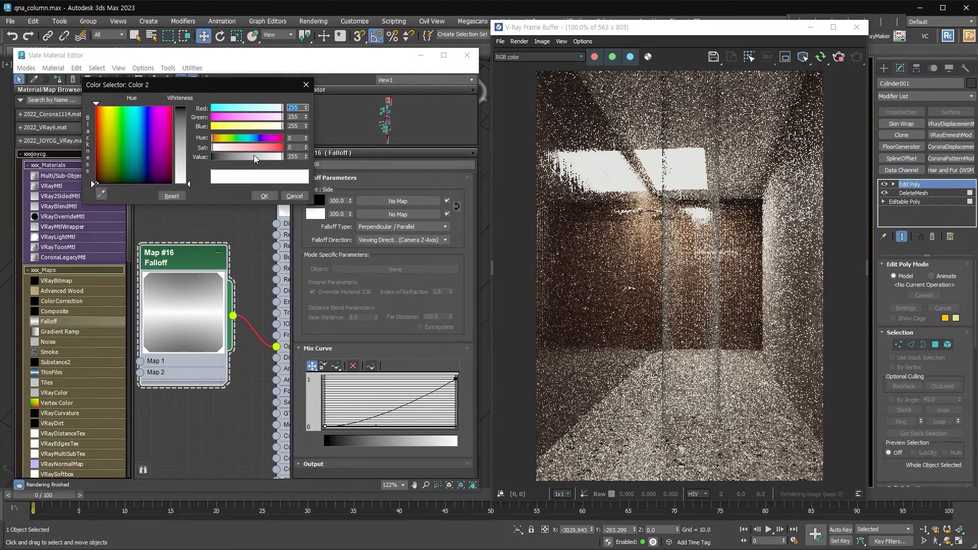
{"action": "left_click_drag", "start_coordinate": [253, 155], "coordinate": [246, 156]}
{"action": "left_click", "coordinate": [265, 196]}
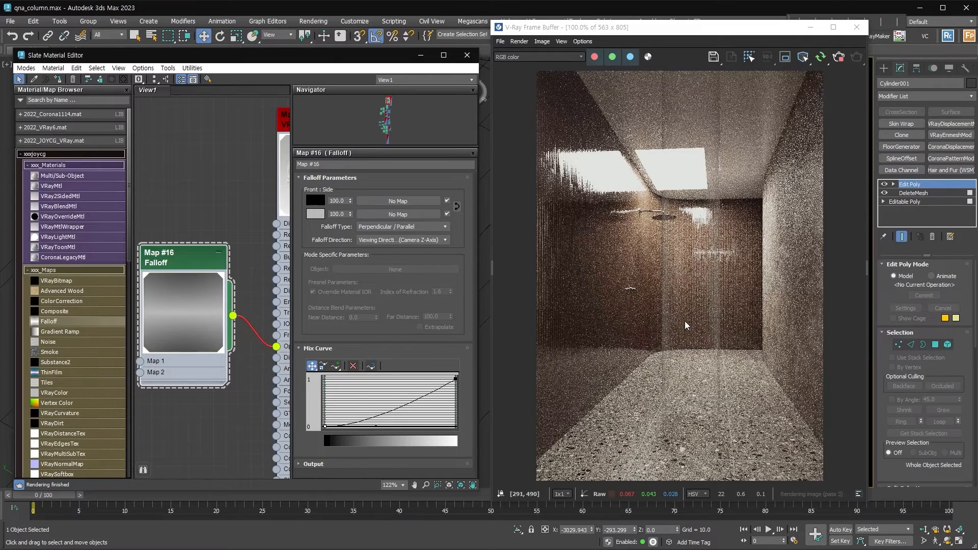
Minimize the material editor and add a VRayToon atmosphere effect in the Environment and Effects settings.
{"action": "left_click", "coordinate": [421, 55]}
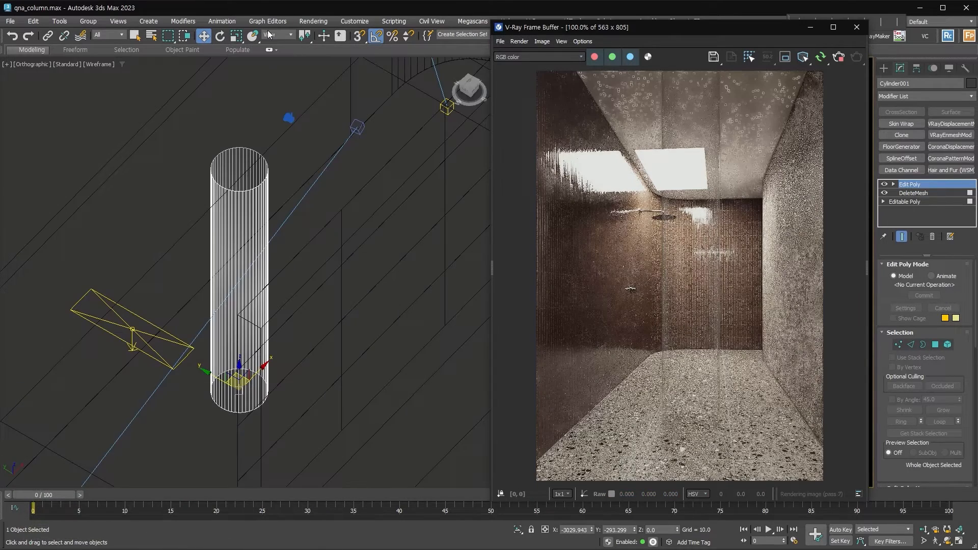
{"action": "left_click", "coordinate": [313, 21]}
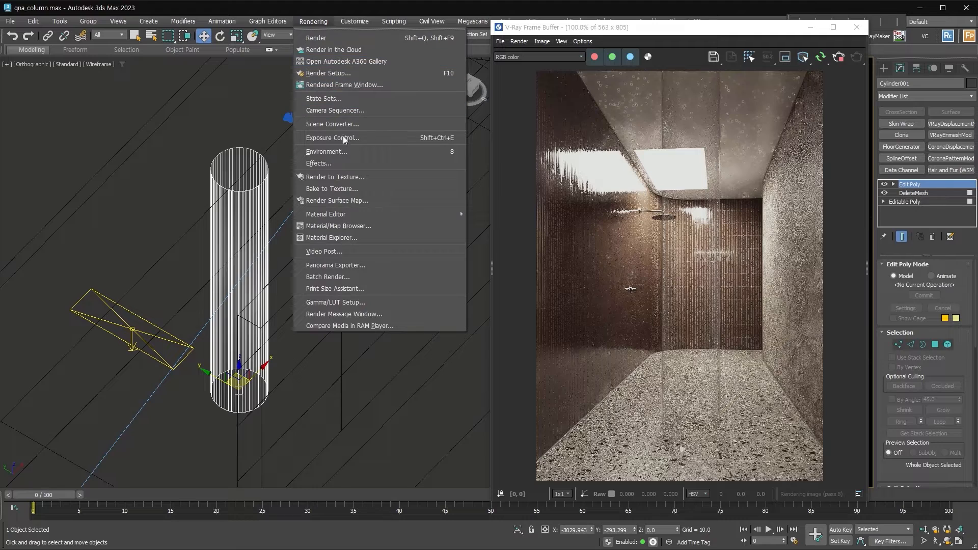
{"action": "left_click", "coordinate": [355, 148]}
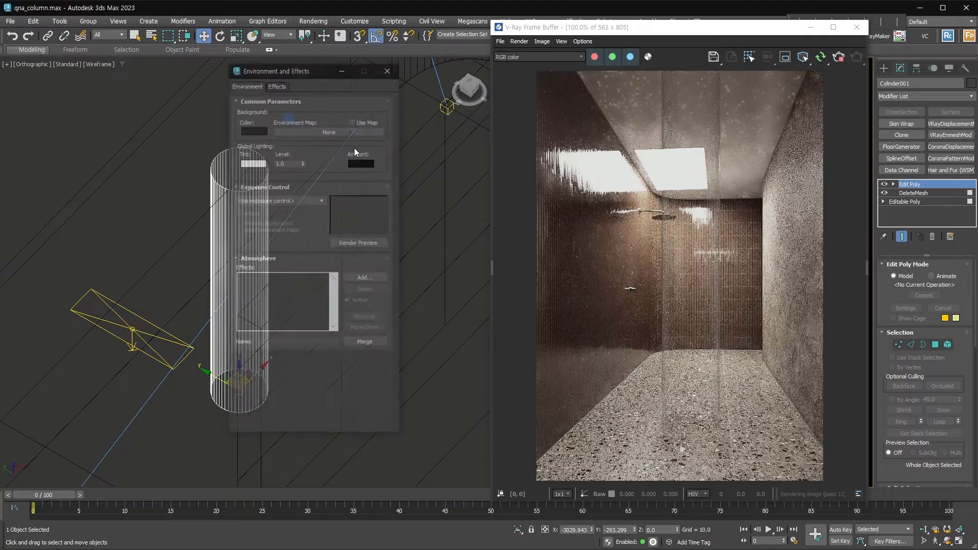
{"action": "left_click", "coordinate": [369, 276]}
{"action": "left_click", "coordinate": [259, 149]}
{"action": "left_click", "coordinate": [299, 245]}
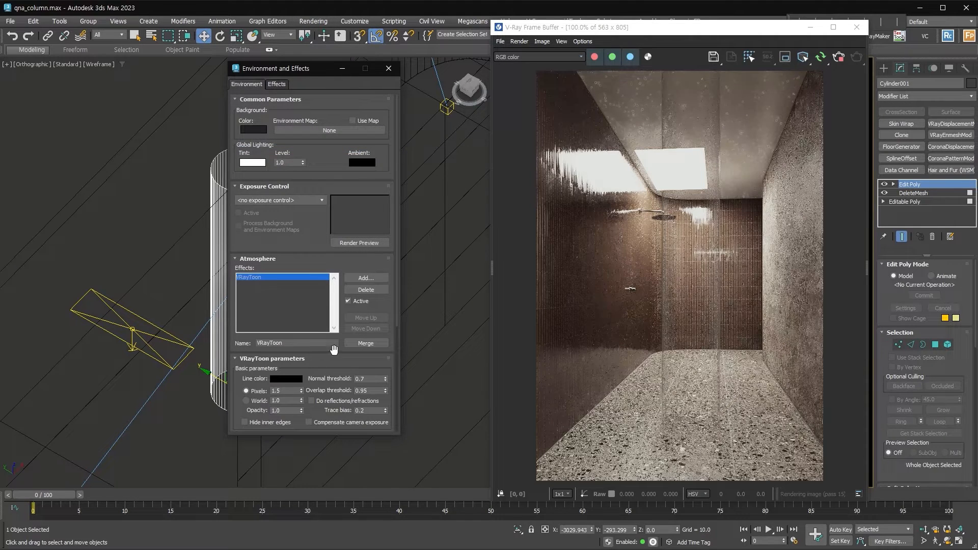
Set the VRayToon effect's line opacity to 0.6 and bring its remaining parameters into view.
{"action": "scroll", "coordinate": [333, 349], "scroll_direction": "down", "scroll_amount": 5}
{"action": "left_click_drag", "start_coordinate": [301, 68], "coordinate": [361, 69]}
{"action": "double_click", "coordinate": [337, 310]}
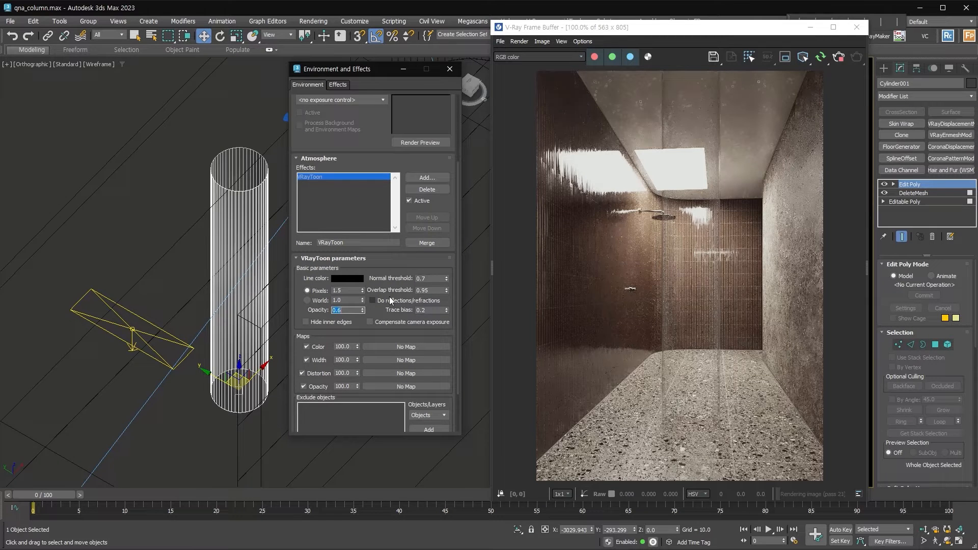
{"action": "left_click_drag", "start_coordinate": [366, 306], "coordinate": [366, 250]}
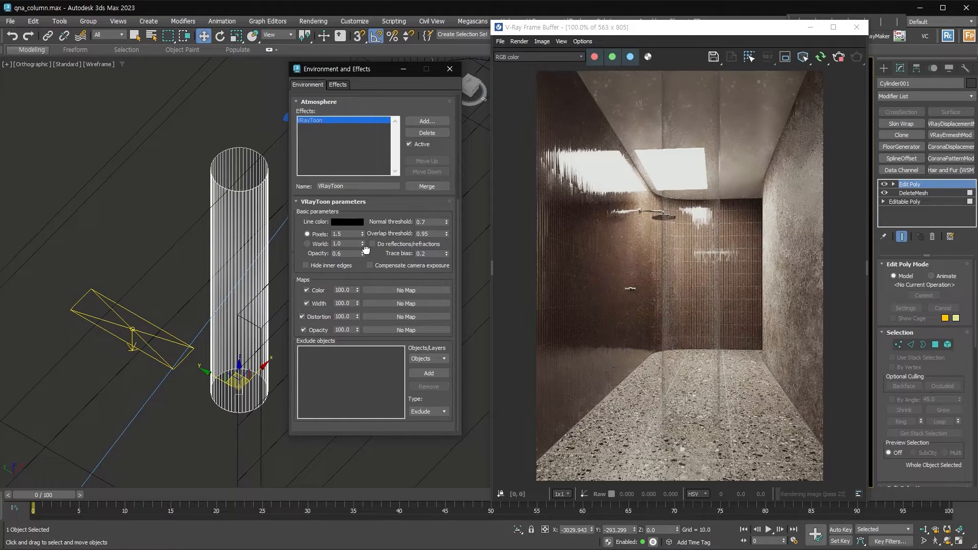
Add the column cylinder to the VRayToon object list and set the list type to Include.
{"action": "left_click", "coordinate": [429, 373]}
{"action": "left_click", "coordinate": [243, 206]}
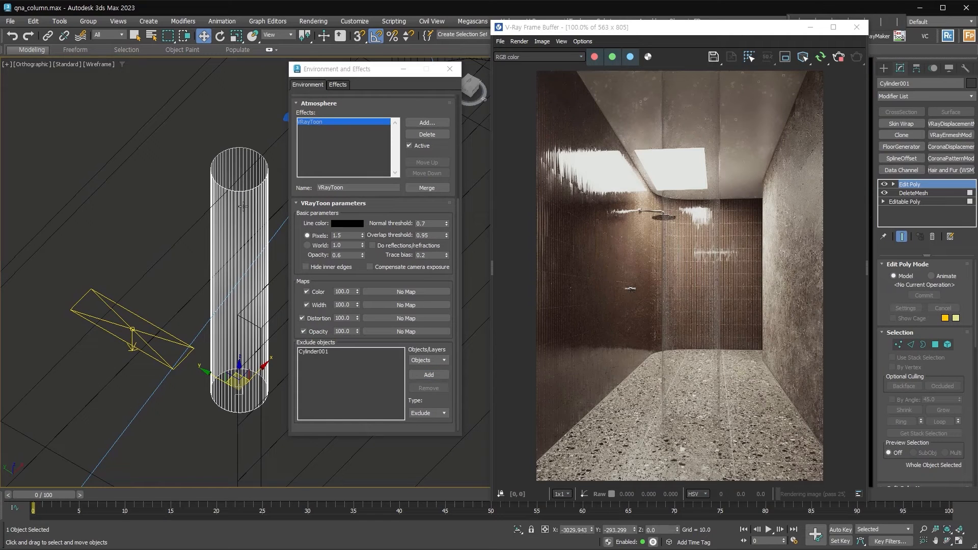
{"action": "left_click", "coordinate": [427, 414]}
{"action": "left_click", "coordinate": [427, 428]}
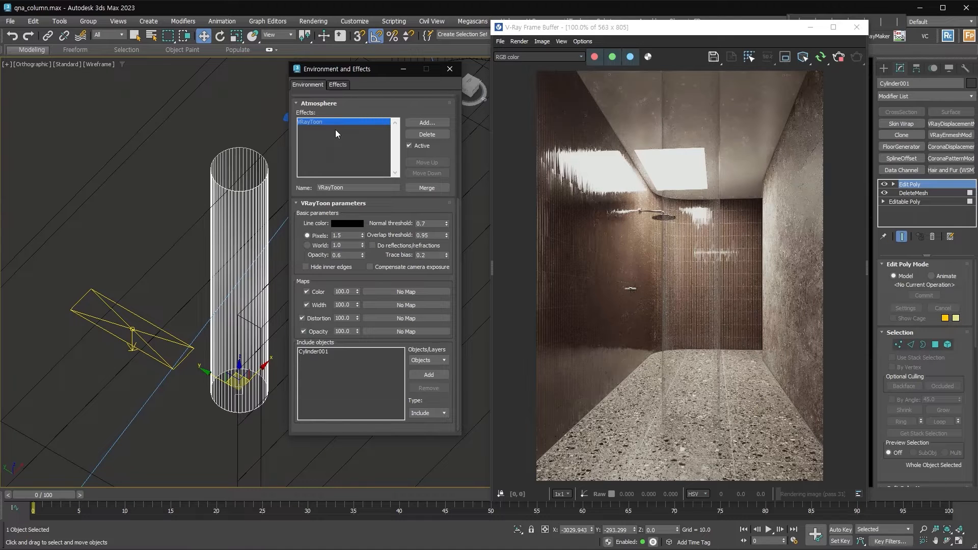
Stop and restart the interactive render to inspect the toon lines along the column's edges up close.
{"action": "left_click", "coordinate": [838, 56]}
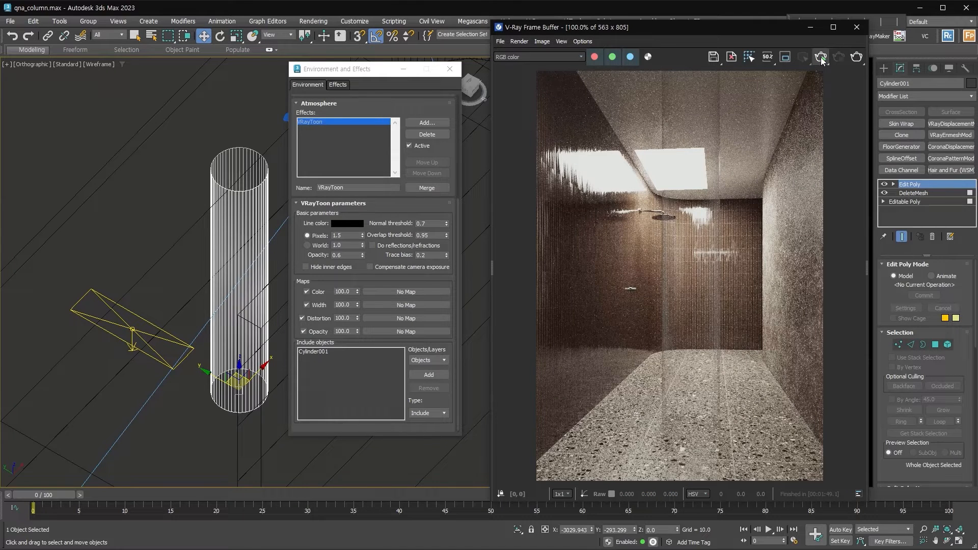
{"action": "left_click", "coordinate": [821, 57]}
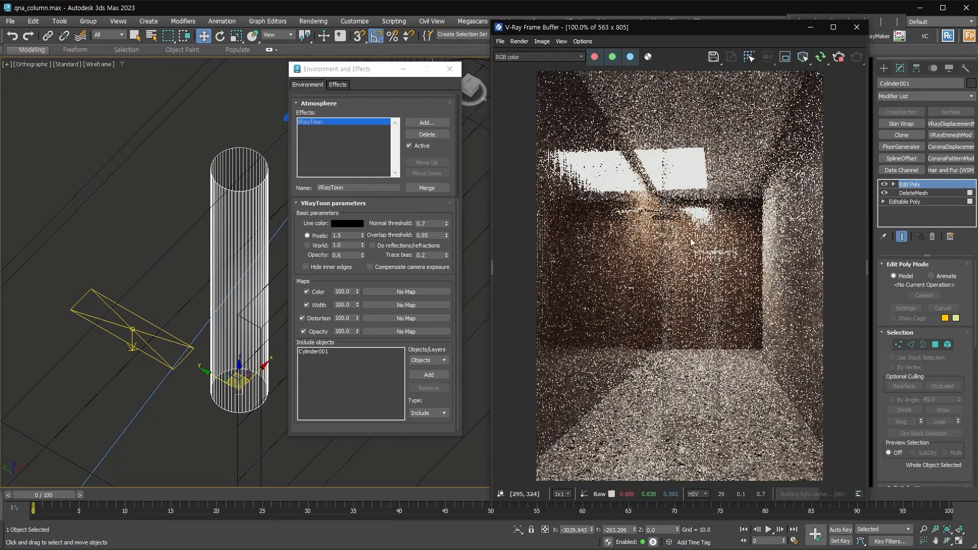
{"action": "scroll", "coordinate": [714, 249], "scroll_direction": "up", "scroll_amount": 1}
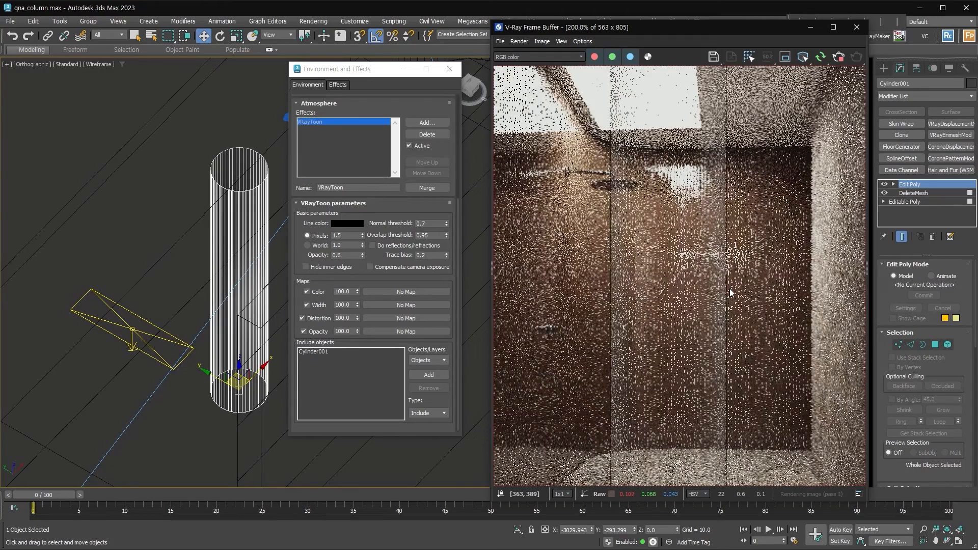
Lighten the VRayToon line colour from black to dark grey and check the whole rendered image.
{"action": "left_click", "coordinate": [353, 225]}
{"action": "left_click", "coordinate": [353, 226]}
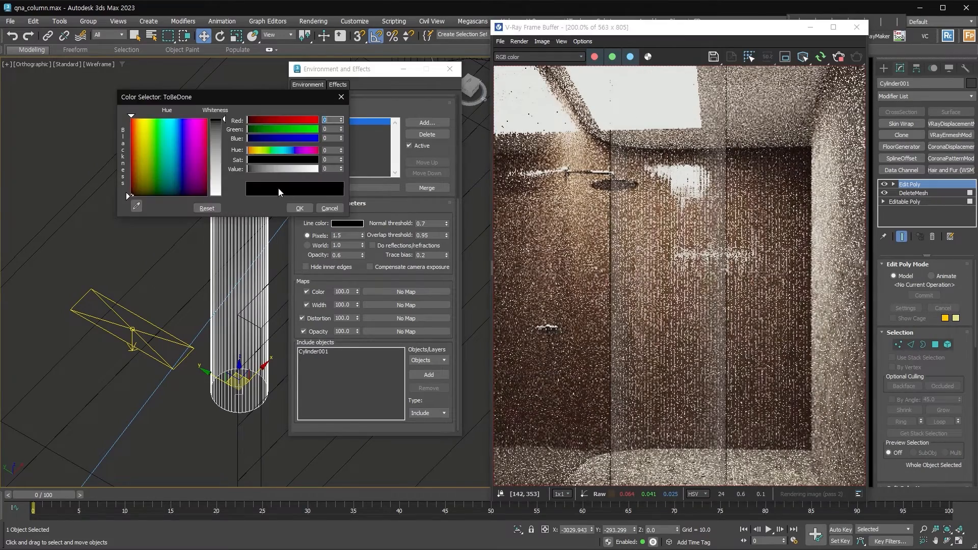
{"action": "left_click", "coordinate": [135, 189]}
{"action": "left_click", "coordinate": [300, 208]}
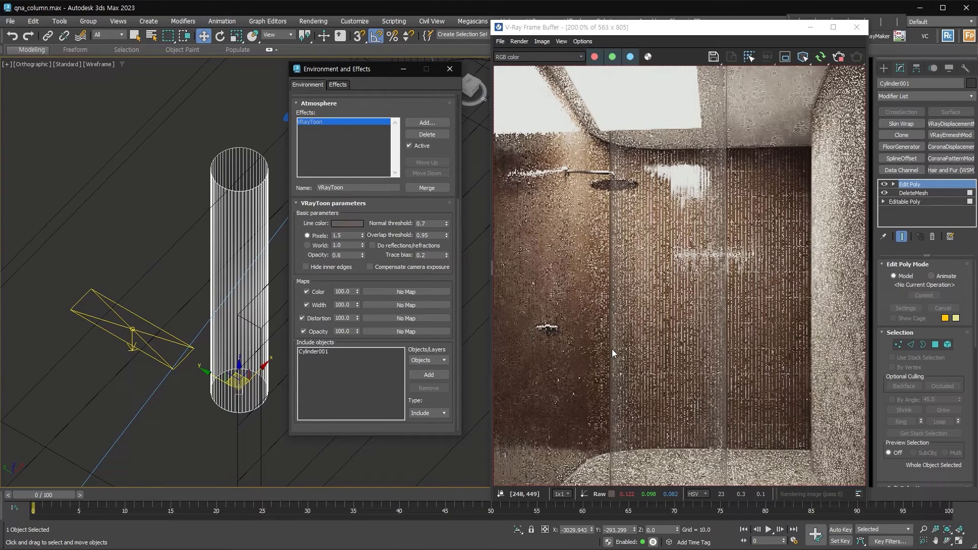
{"action": "scroll", "coordinate": [614, 350], "scroll_direction": "down", "scroll_amount": 2}
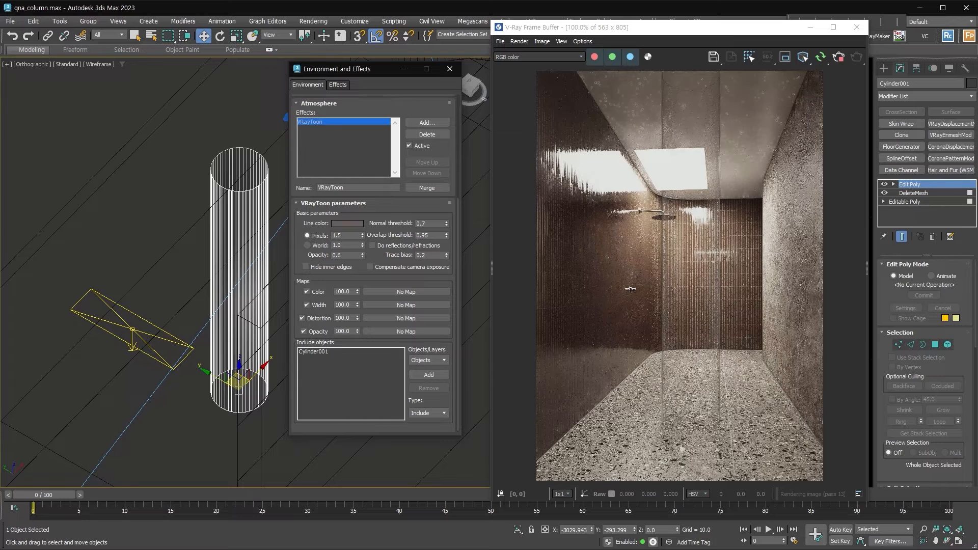
Reopen the material editor, arrange the Falloff node above the Gradient Ramp node, and open the Gradient Ramp's parameters.
{"action": "key", "text": "m"}
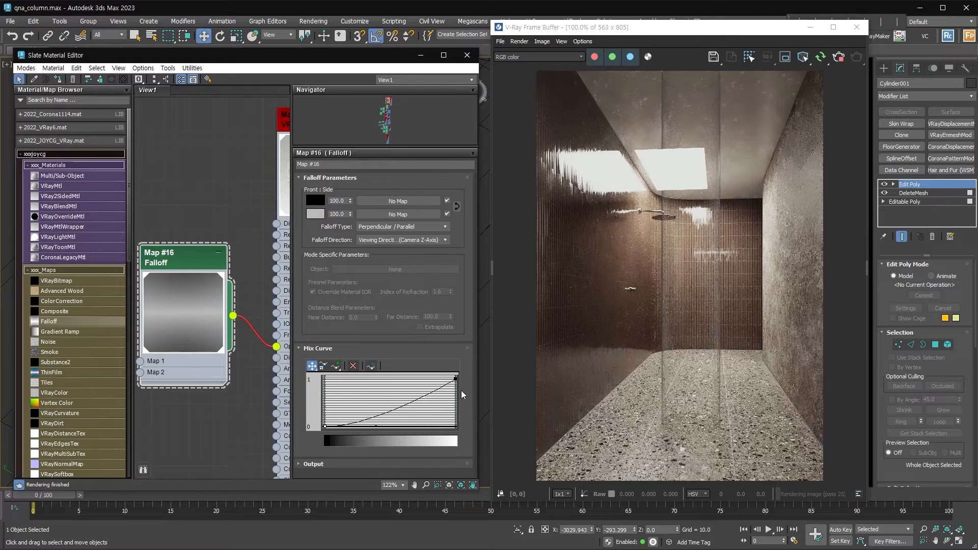
{"action": "left_click_drag", "start_coordinate": [190, 261], "coordinate": [154, 161]}
{"action": "scroll", "coordinate": [157, 415], "scroll_direction": "down", "scroll_amount": 1}
{"action": "middle_click_drag", "start_coordinate": [157, 415], "coordinate": [228, 306]}
{"action": "left_click_drag", "start_coordinate": [213, 414], "coordinate": [219, 247]}
{"action": "middle_click_drag", "start_coordinate": [251, 244], "coordinate": [225, 314]}
{"action": "double_click", "coordinate": [225, 314]}
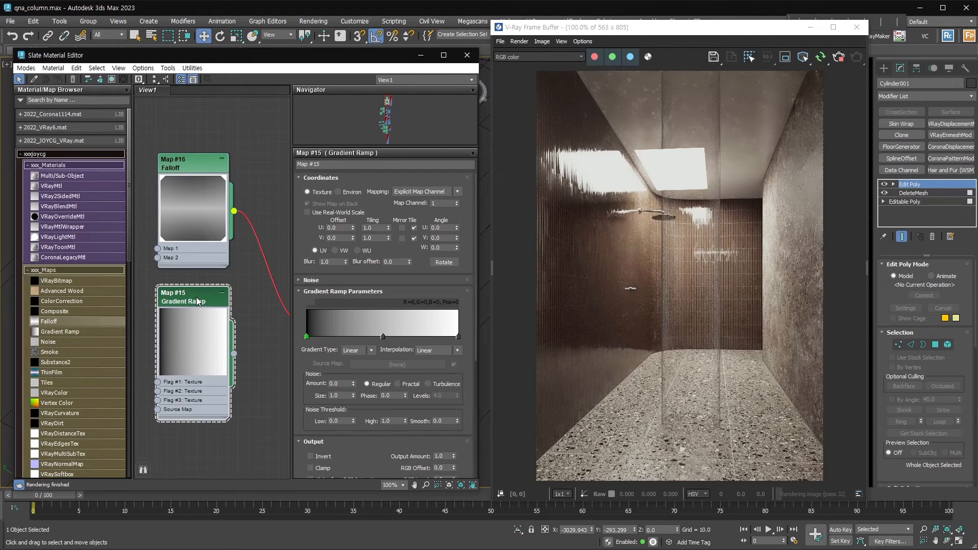
Set the Gradient Ramp's middle flag at position 50 to black.
{"action": "double_click", "coordinate": [382, 336]}
{"action": "left_click_drag", "start_coordinate": [312, 282], "coordinate": [275, 282]}
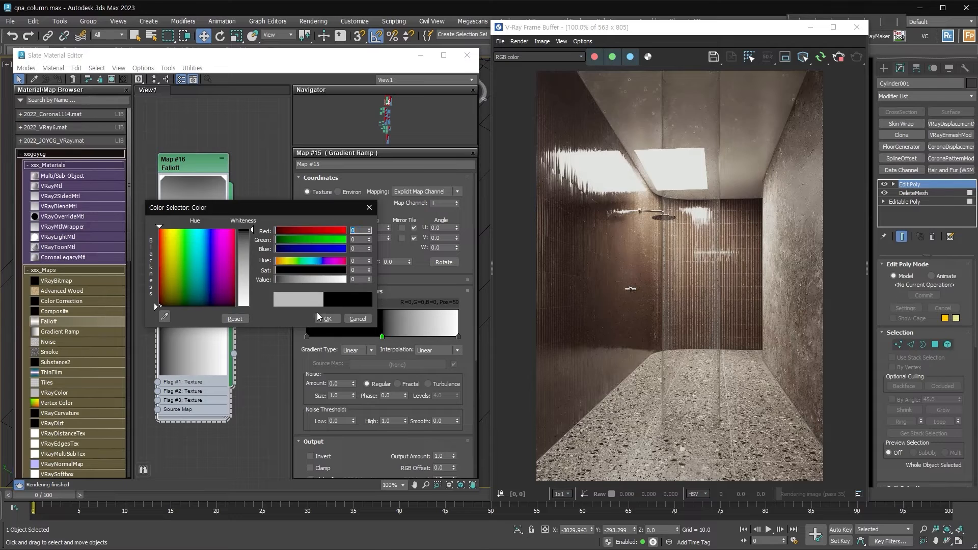
{"action": "left_click", "coordinate": [324, 318]}
Set the Gradient Ramp's start flag to grey RGB 111 and copy that colour to the end flag.
{"action": "left_click", "coordinate": [306, 336]}
{"action": "double_click", "coordinate": [306, 336]}
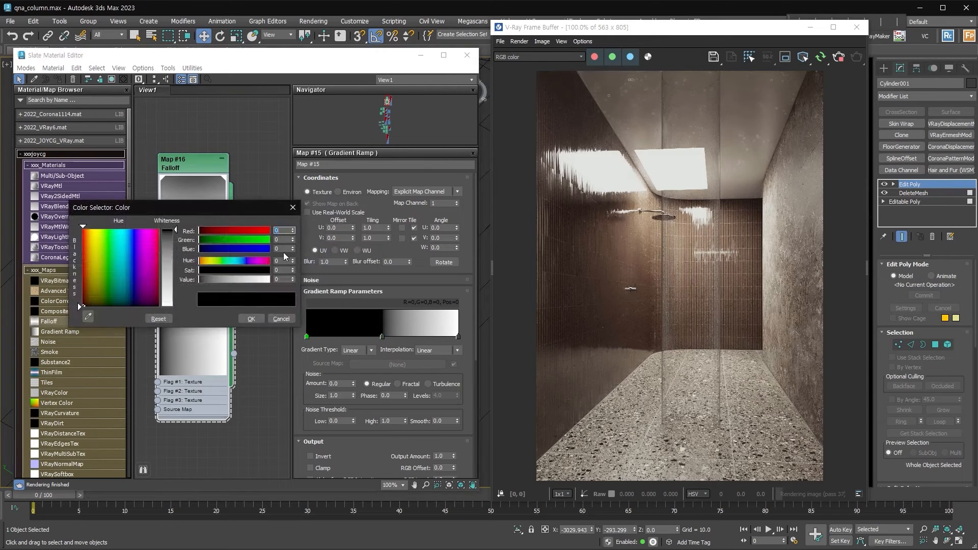
{"action": "left_click", "coordinate": [229, 280]}
{"action": "left_click", "coordinate": [250, 319]}
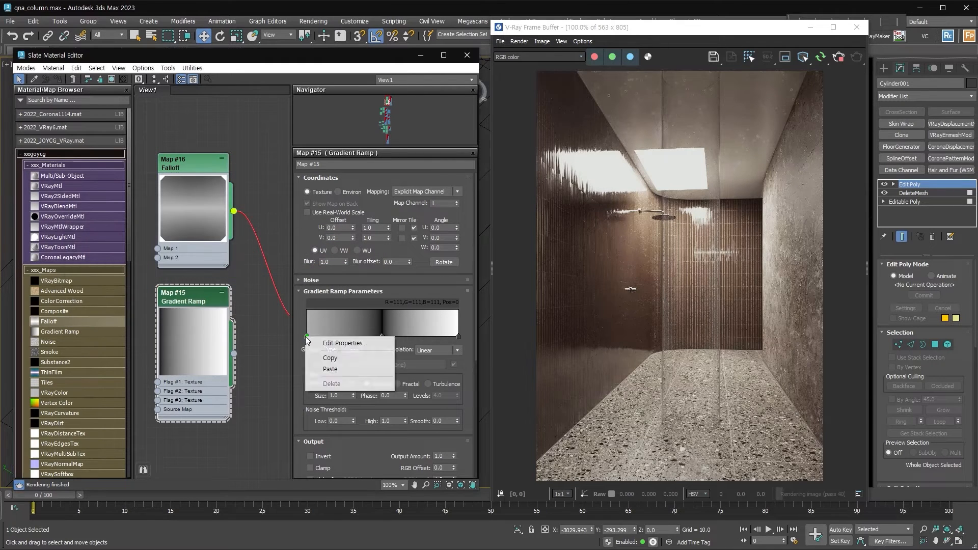
{"action": "right_click", "coordinate": [458, 336]}
{"action": "left_click", "coordinate": [472, 366]}
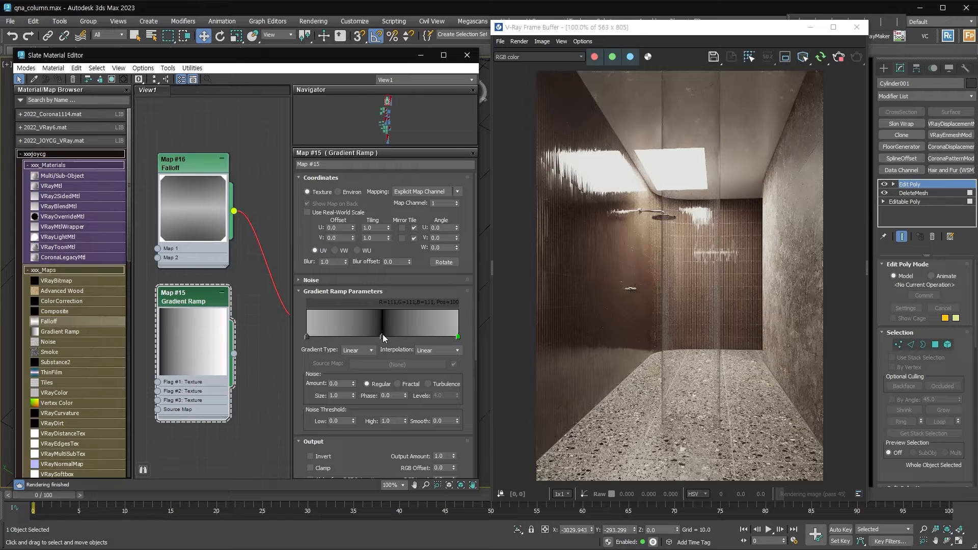
Add a flag at position 15 of the gradient and paste the middle flag's black into it.
{"action": "left_click", "coordinate": [330, 336]}
{"action": "right_click", "coordinate": [383, 335]}
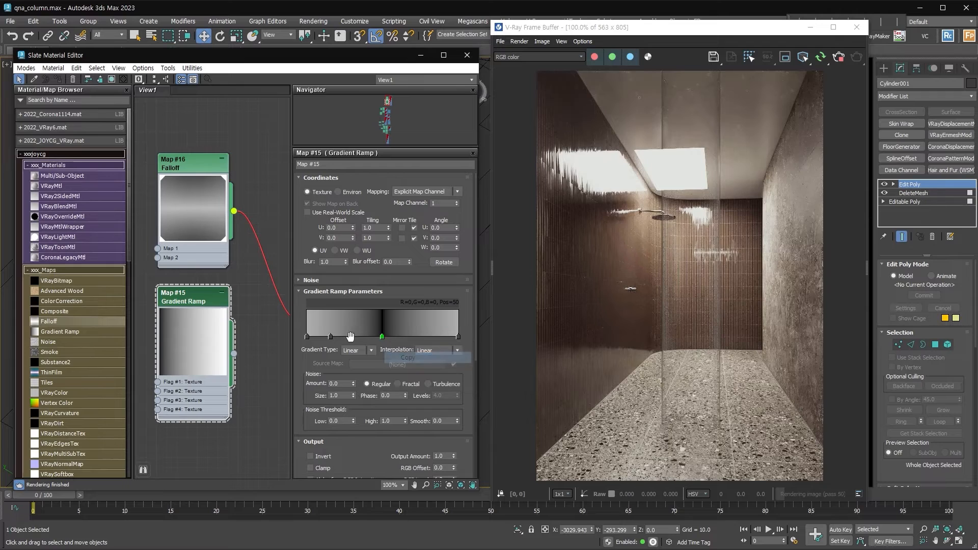
{"action": "right_click", "coordinate": [331, 337]}
{"action": "left_click", "coordinate": [356, 371]}
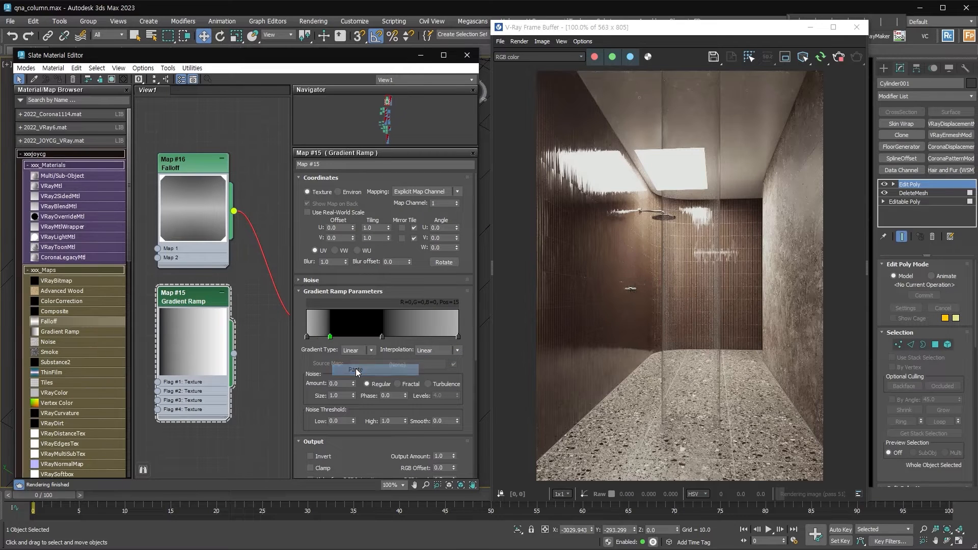
Add a flag at position 85 of the gradient and paste the copied black into it.
{"action": "left_click", "coordinate": [436, 336]}
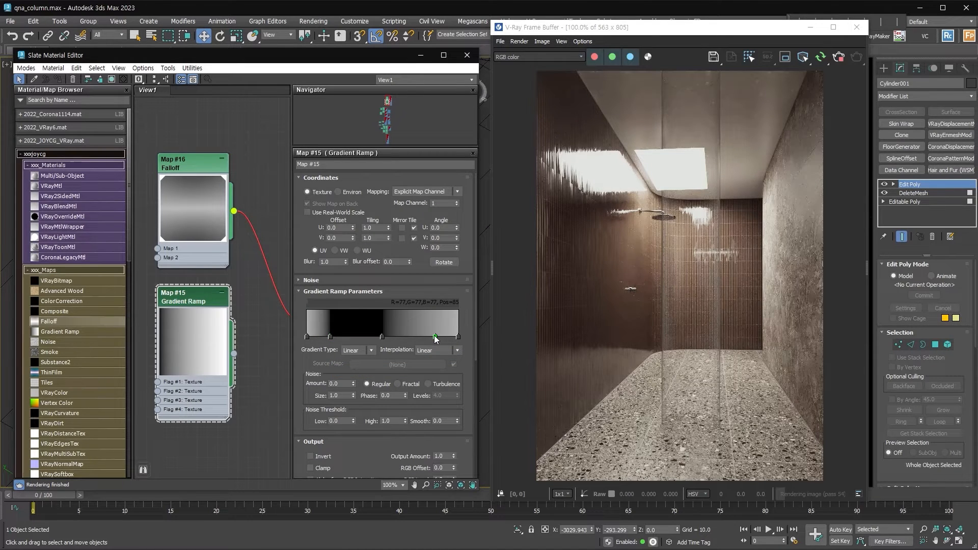
{"action": "right_click", "coordinate": [434, 335]}
{"action": "left_click", "coordinate": [453, 371]}
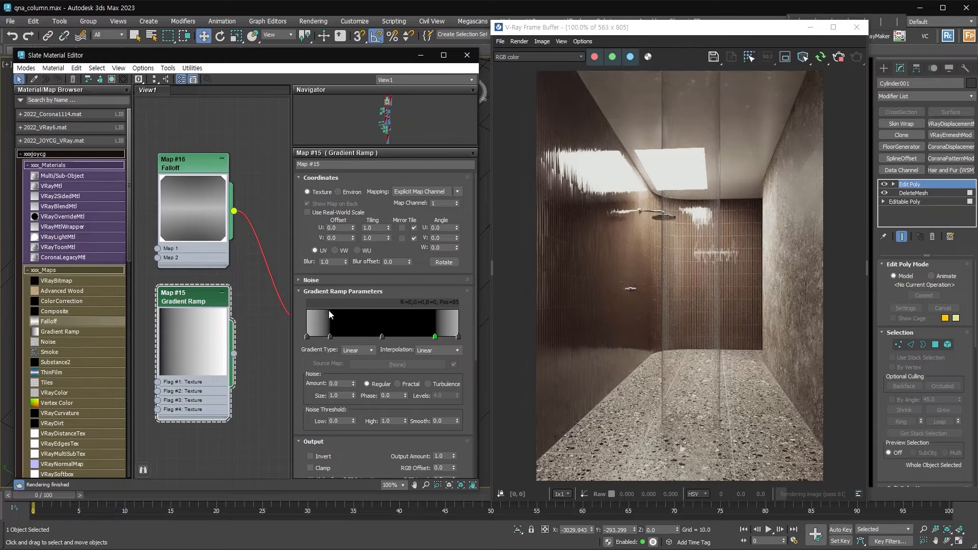
Rotate the Gradient Ramp by setting its W angle to 90 and update the node's preview.
{"action": "left_click", "coordinate": [438, 248]}
{"action": "type", "text": "90"}
{"action": "key", "text": "Return"}
{"action": "right_click", "coordinate": [200, 335]}
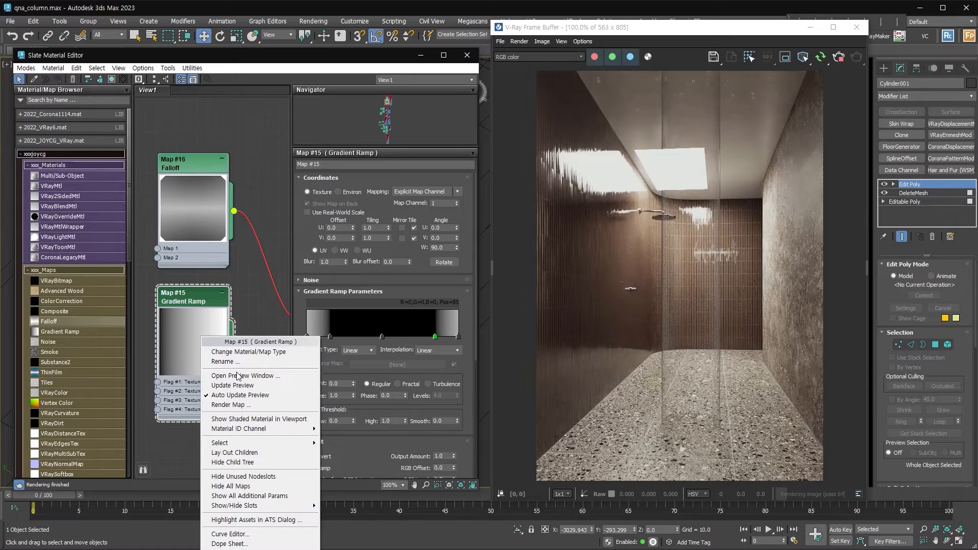
{"action": "left_click", "coordinate": [232, 385]}
Connect the Gradient Ramp's output to the column material's Opacity input in place of the Falloff map.
{"action": "scroll", "coordinate": [196, 321], "scroll_direction": "down", "scroll_amount": 5}
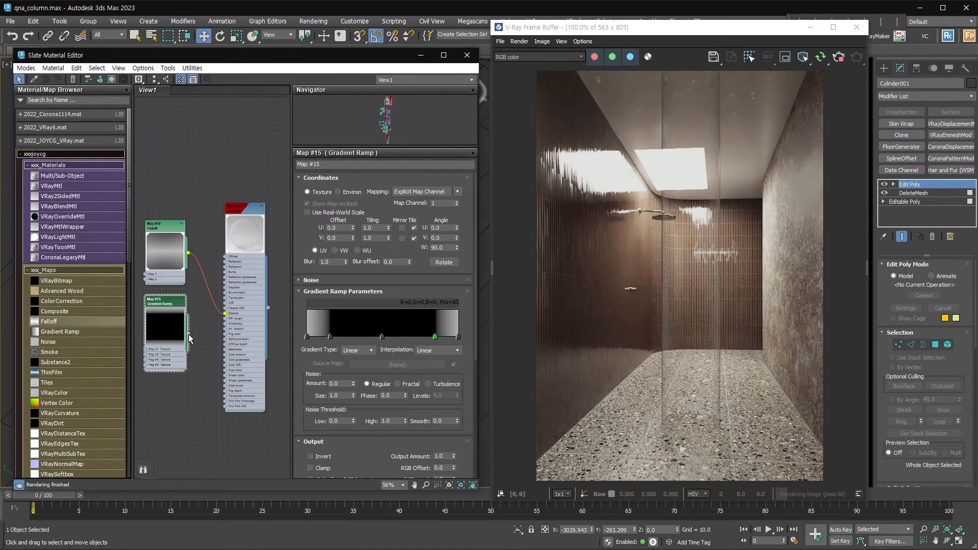
{"action": "scroll", "coordinate": [188, 341], "scroll_direction": "up", "scroll_amount": 4}
{"action": "left_click_drag", "start_coordinate": [188, 342], "coordinate": [247, 304]}
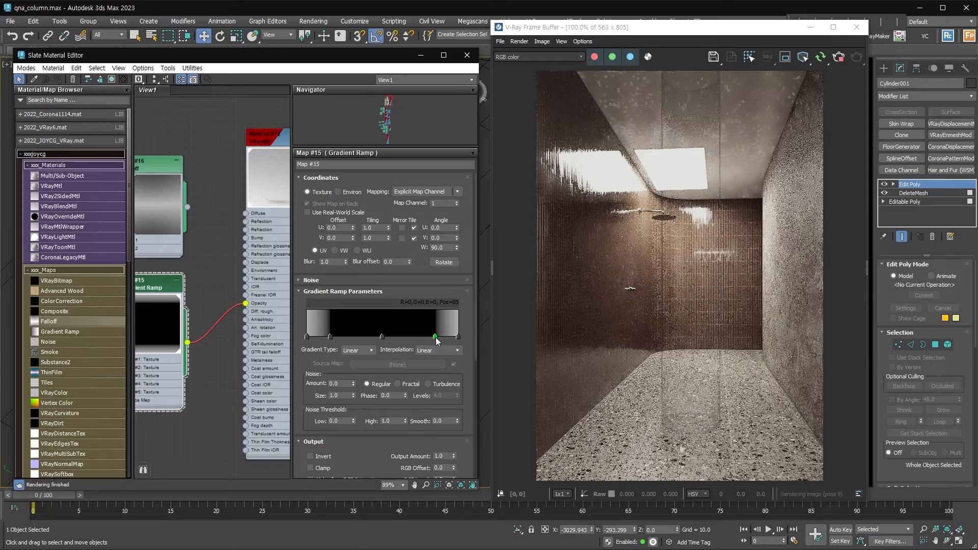
Narrow the gradient's black band by moving its outer black flags to positions 71 and 31.
{"action": "left_click_drag", "start_coordinate": [435, 336], "coordinate": [414, 337]}
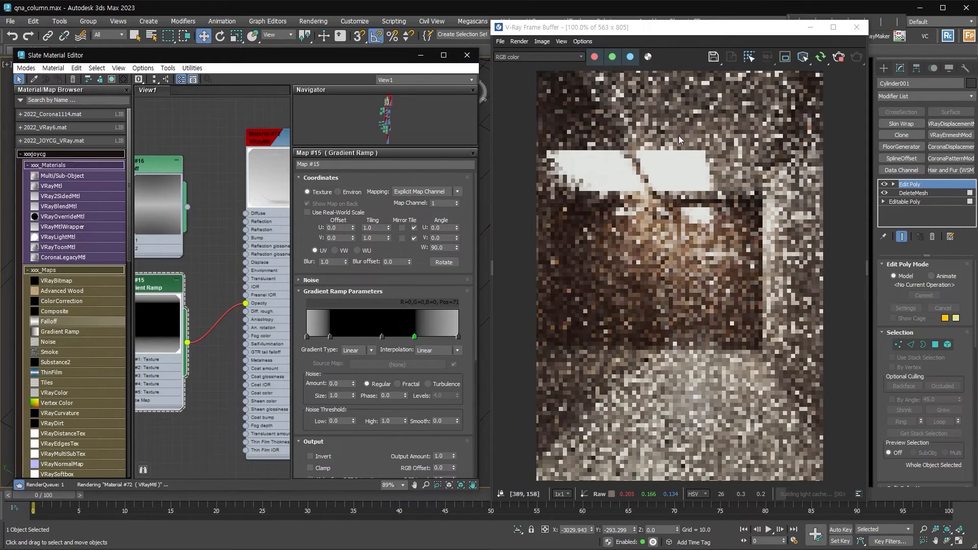
{"action": "left_click_drag", "start_coordinate": [330, 337], "coordinate": [355, 337]}
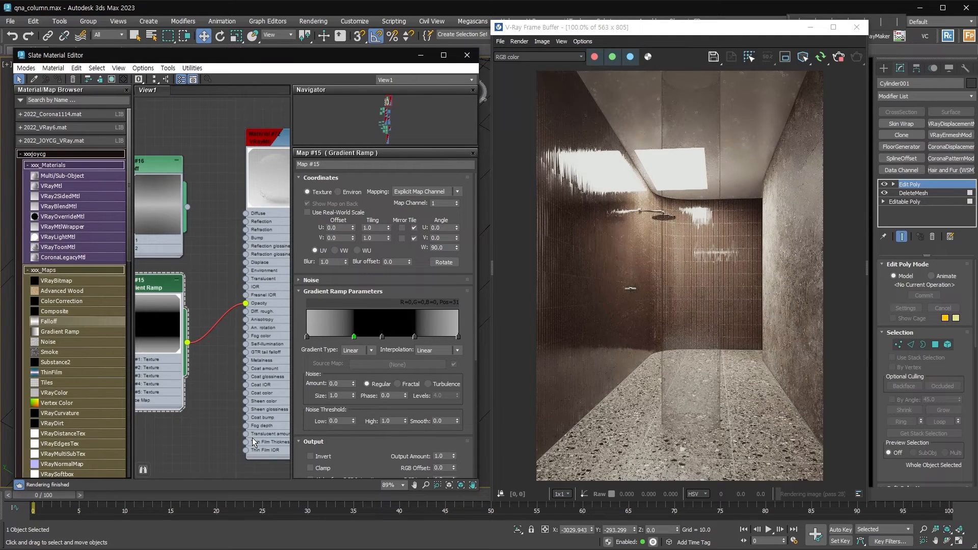
{"action": "middle_click_drag", "start_coordinate": [201, 421], "coordinate": [259, 430]}
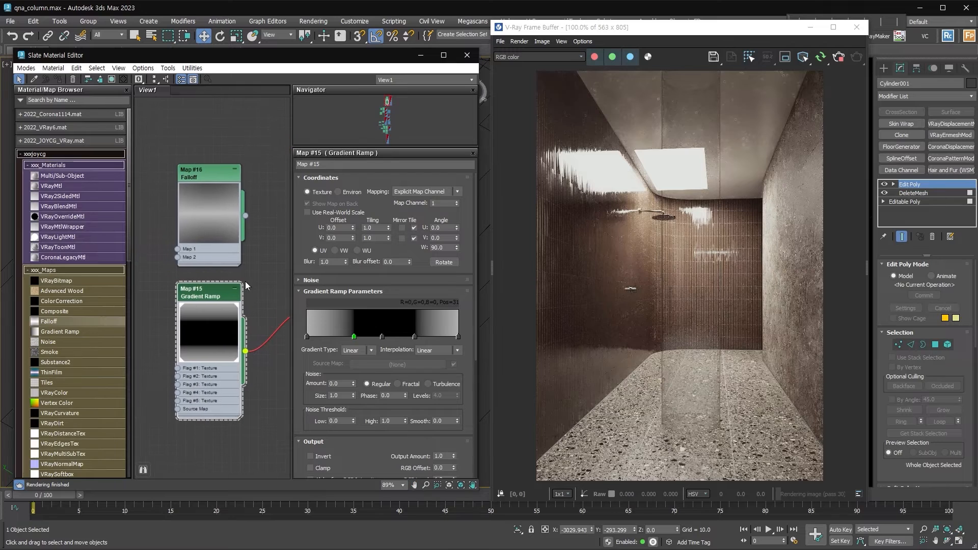